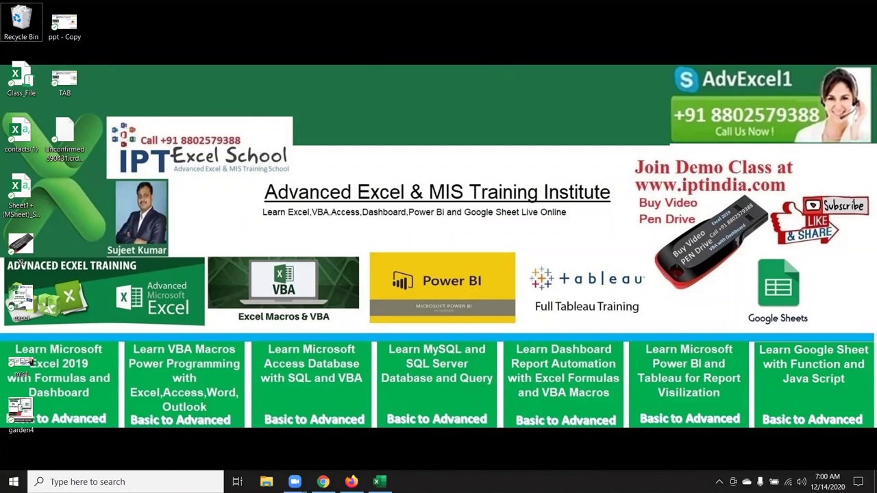
Step: Insert a blank column A in front of the Jan and Feb columns
click(377, 482)
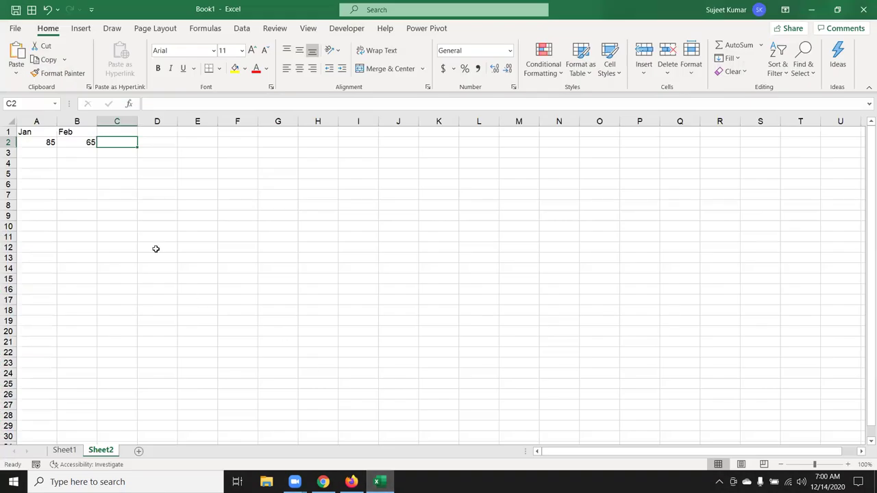
click(49, 146)
click(47, 121)
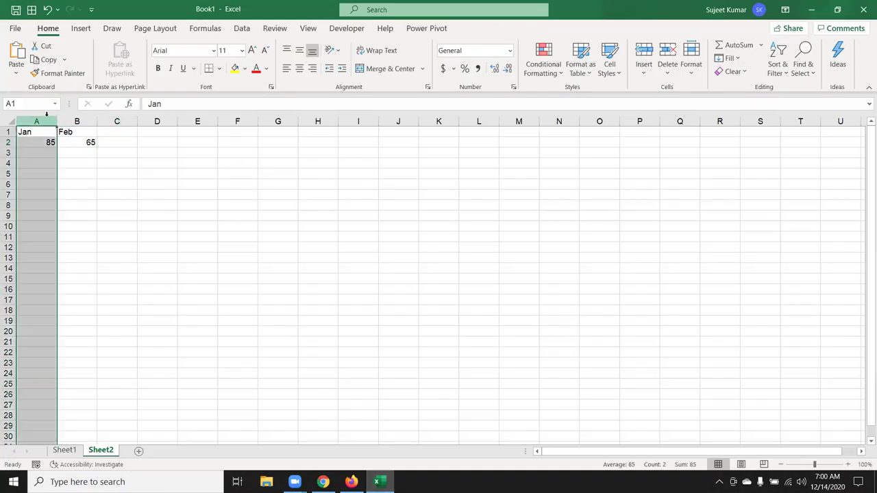
key(ctrl+shift+plus)
Step: Enter Name in cells A1 and A2, then move across row 2 past Feb
click(33, 130)
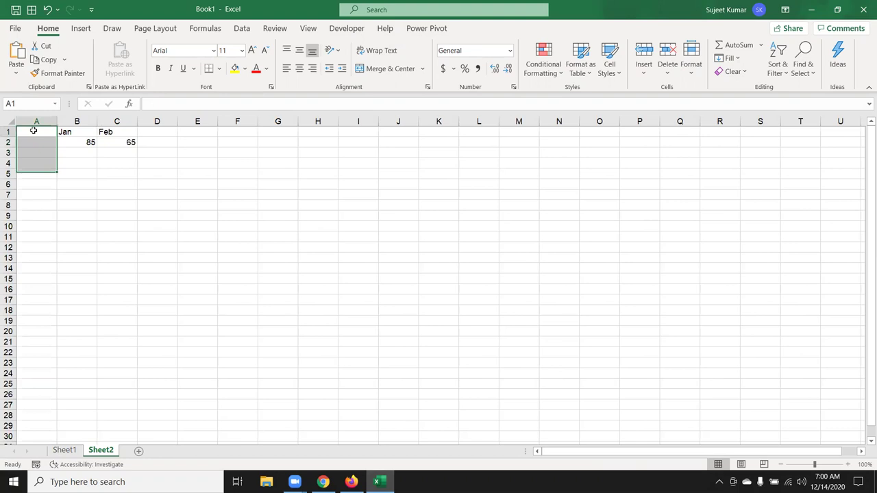
text(Name)
key(Return)
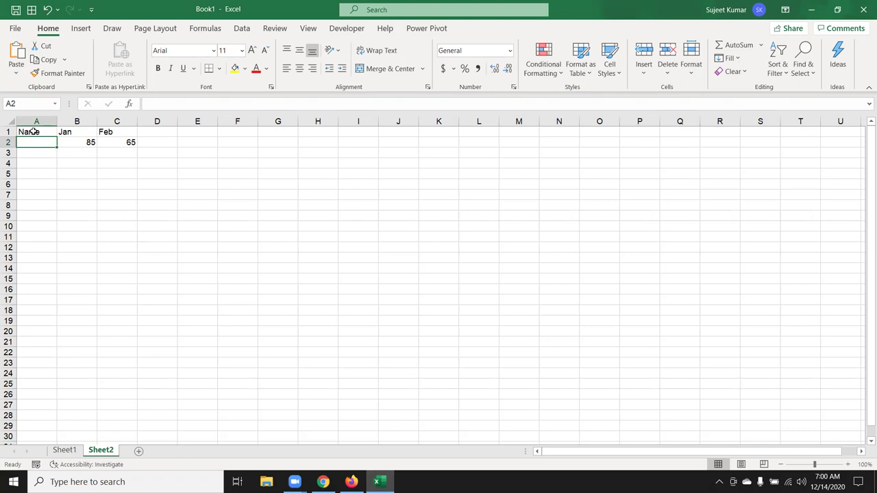
text(Name)
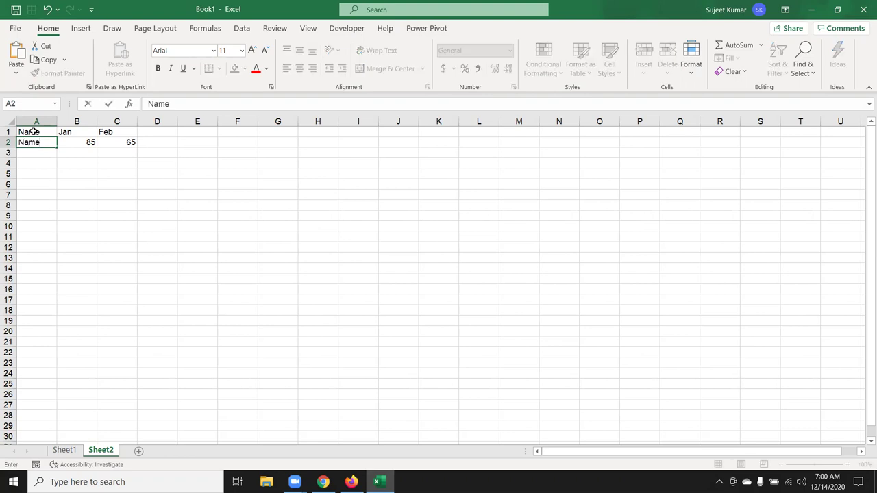
key(Return)
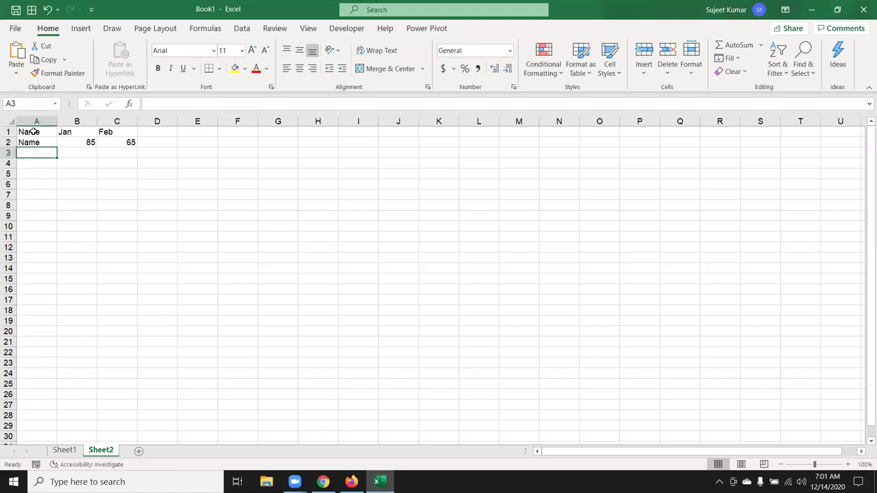
click(76, 143)
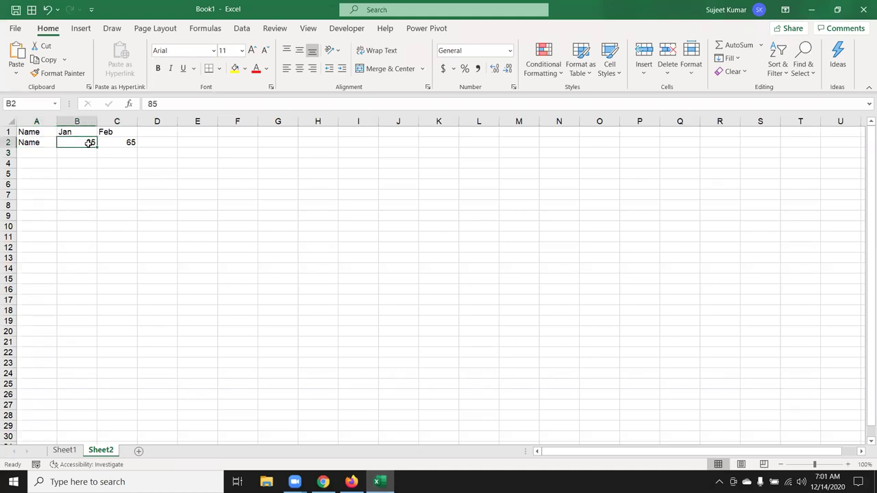
key(Tab)
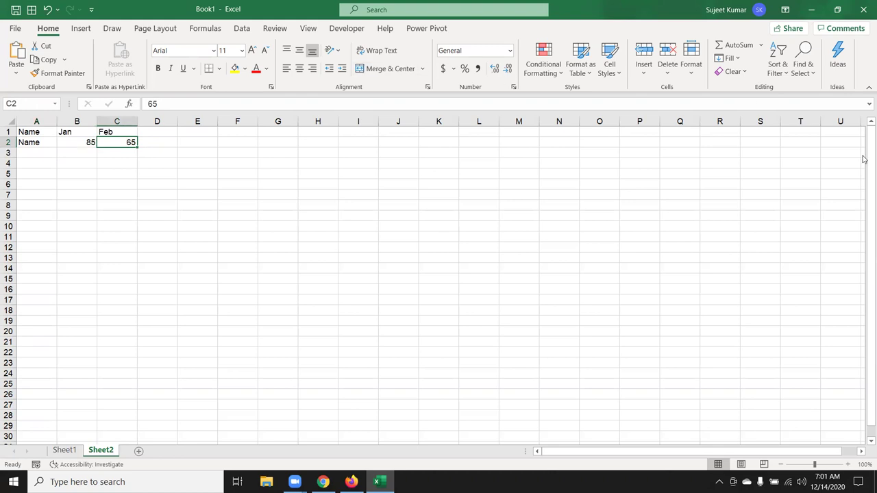
key(Tab)
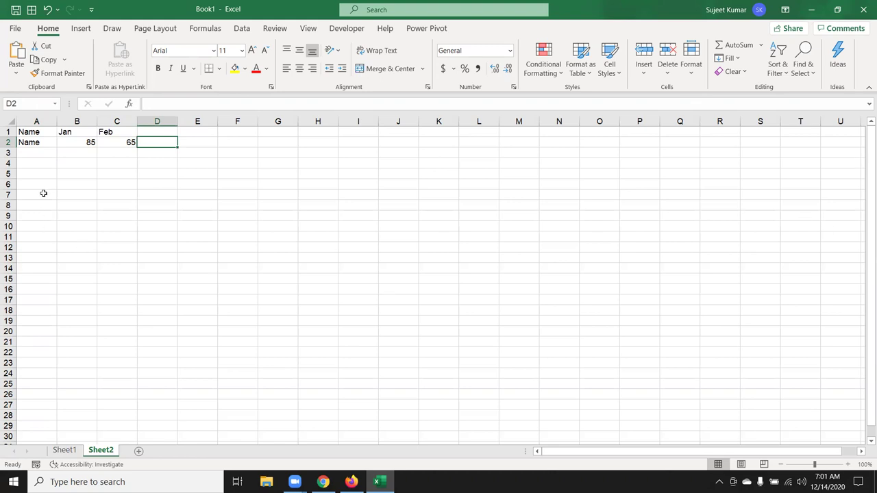
Step: Apply the 3 Arrows (Colored) icon set to B2:C2, marking 85 and 65
drag(75, 141, 115, 142)
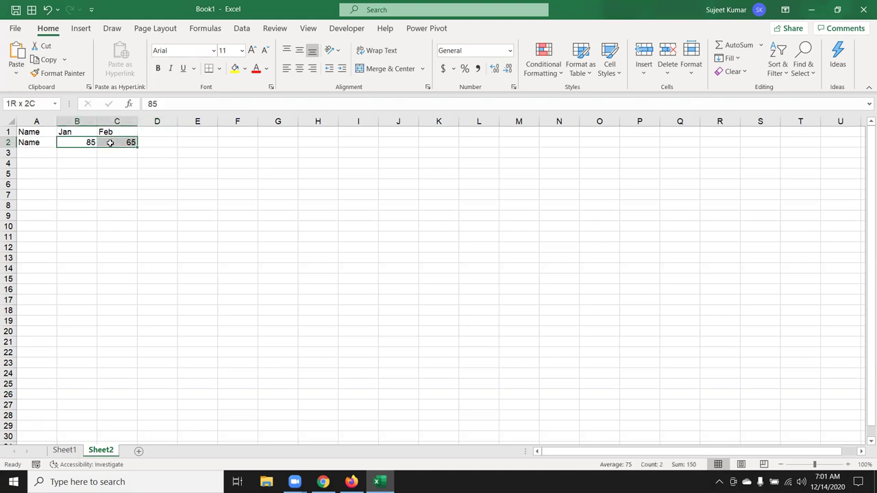
click(541, 65)
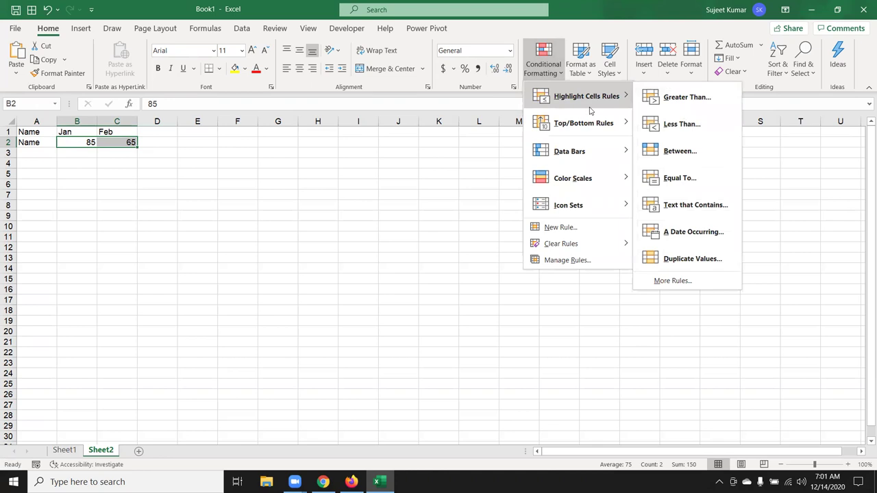
mouse_move(569, 204)
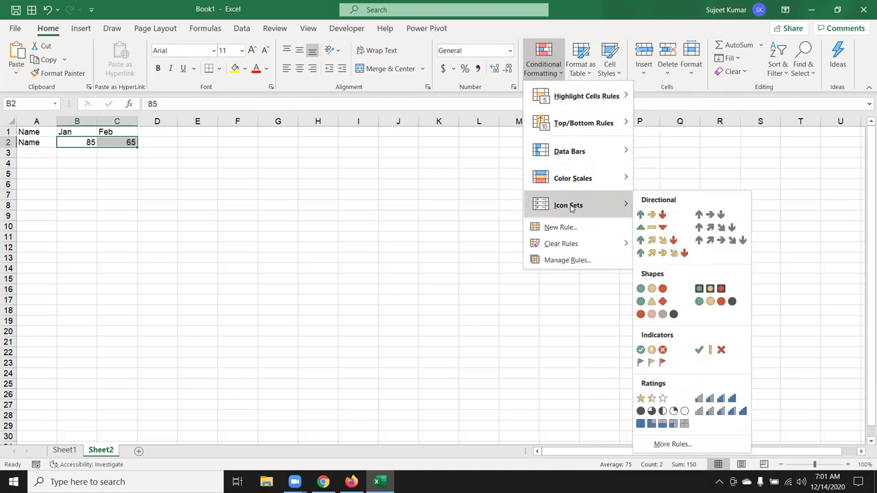
click(663, 216)
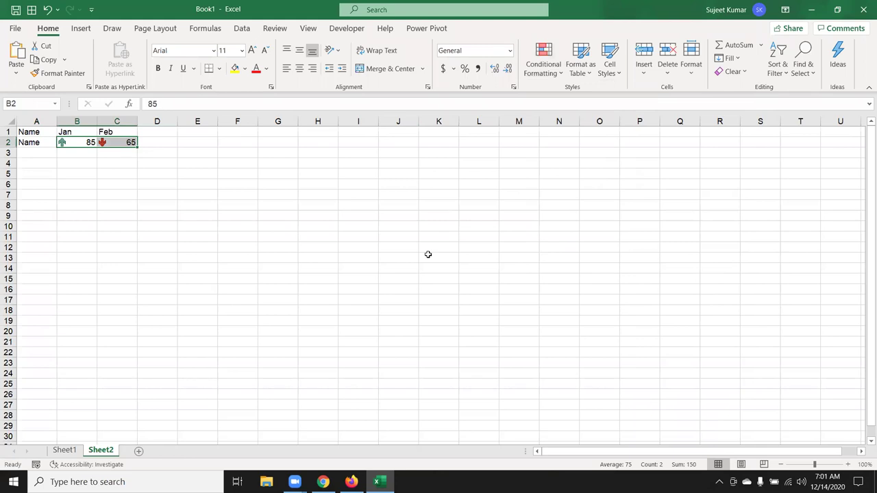
key(Right)
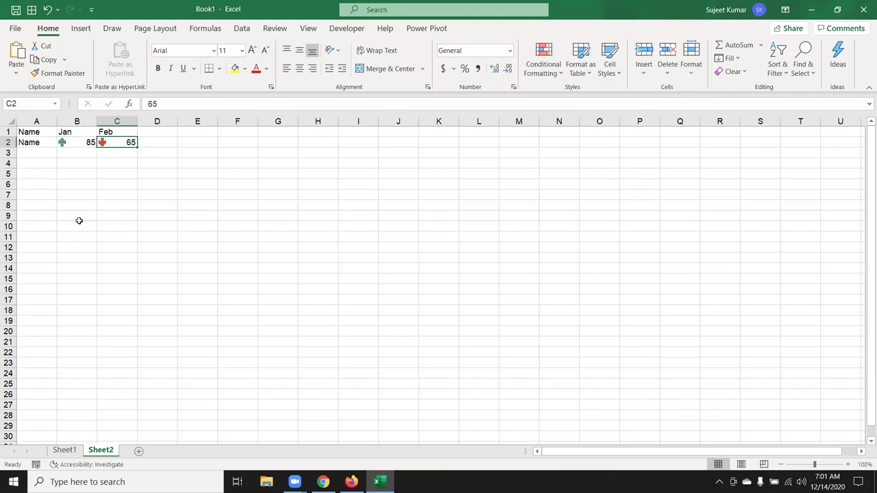
Step: Change the Feb score in C2 to 95 and enter three student names in A2:A4
text(95)
key(Return)
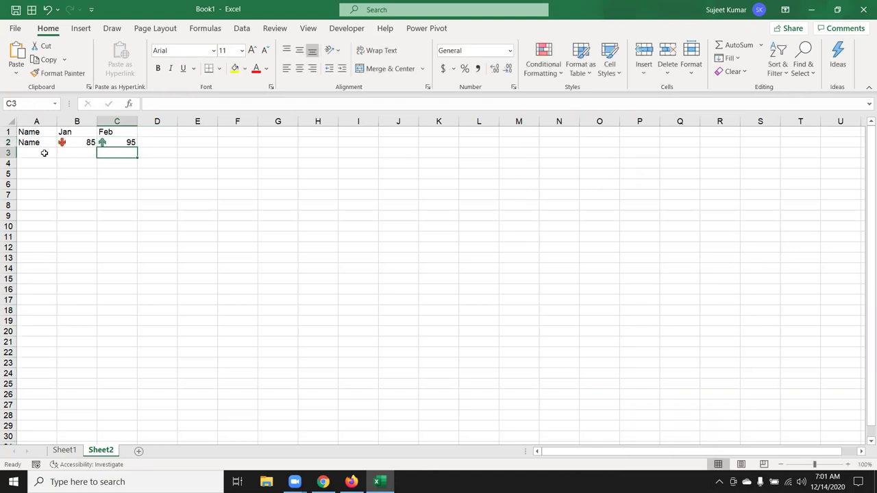
click(33, 141)
text(Puja)
key(Return)
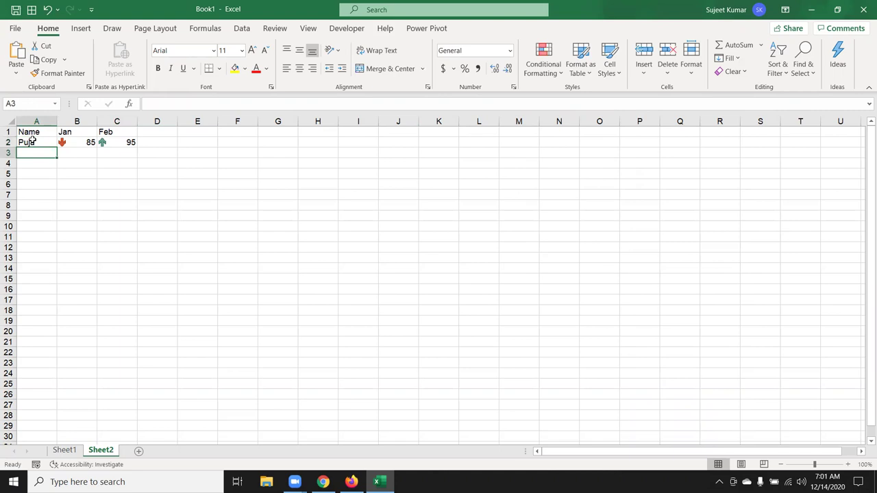
text(Mohan)
key(Return)
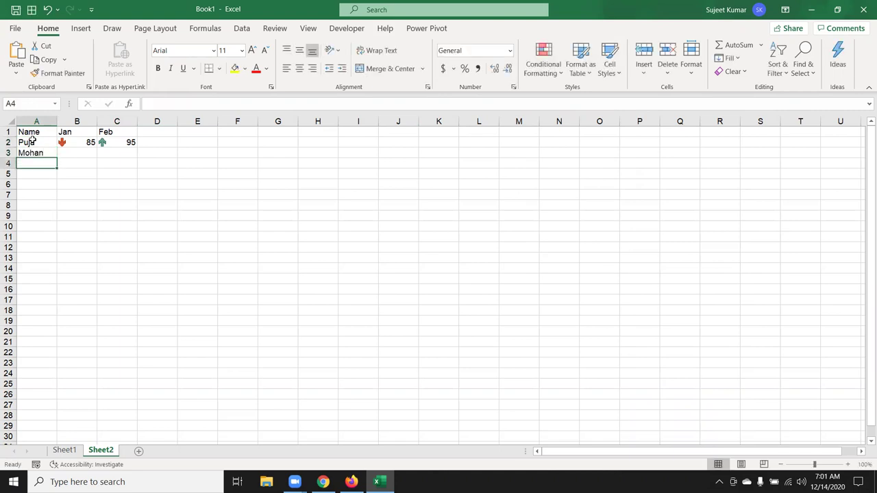
text(Kav)
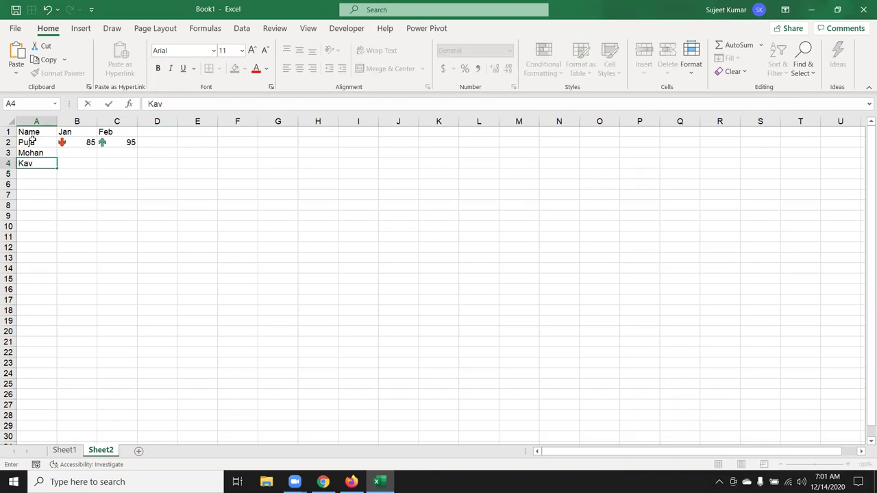
text(ita)
key(Return)
Step: Enter Jan/Feb scores 65 and 98 in row 3, and 45 and 65 in row 4
click(75, 153)
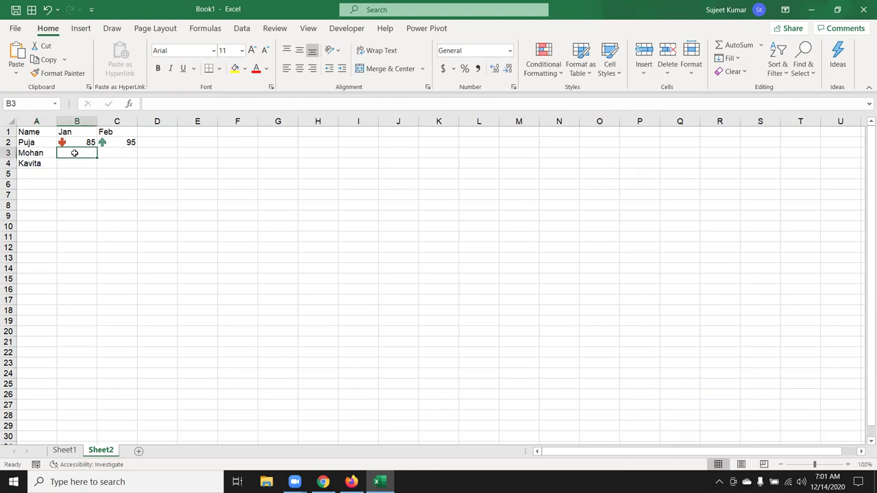
text(65)
key(Tab)
text(98)
key(Tab)
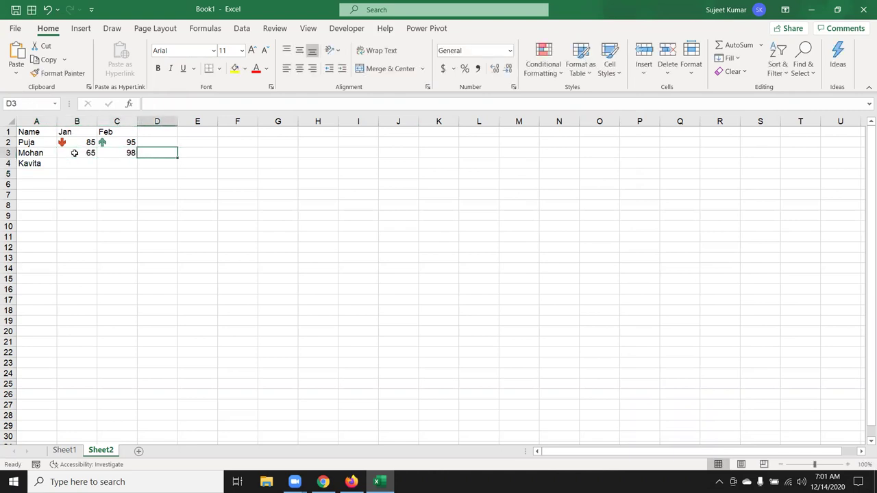
key(Left)
key(Left)
key(Left)
key(Right)
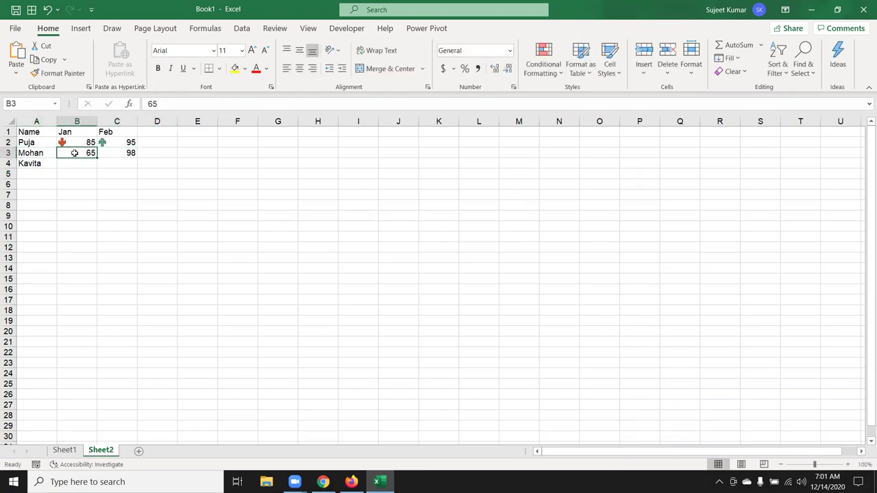
key(Down)
text(45)
key(Tab)
text(65)
key(ctrl+Return)
key(Tab)
Step: Apply the coloured arrow icon set to the Jan and Feb scores in rows 3 and 4
drag(75, 153, 117, 153)
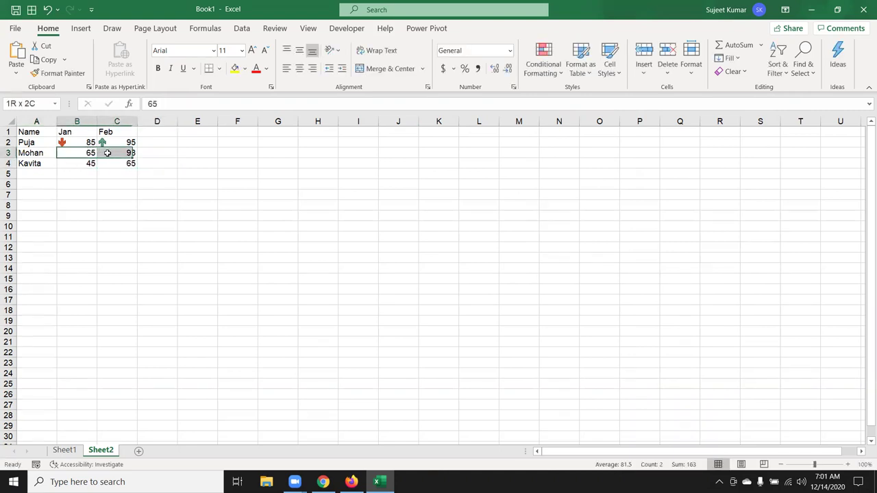
click(546, 75)
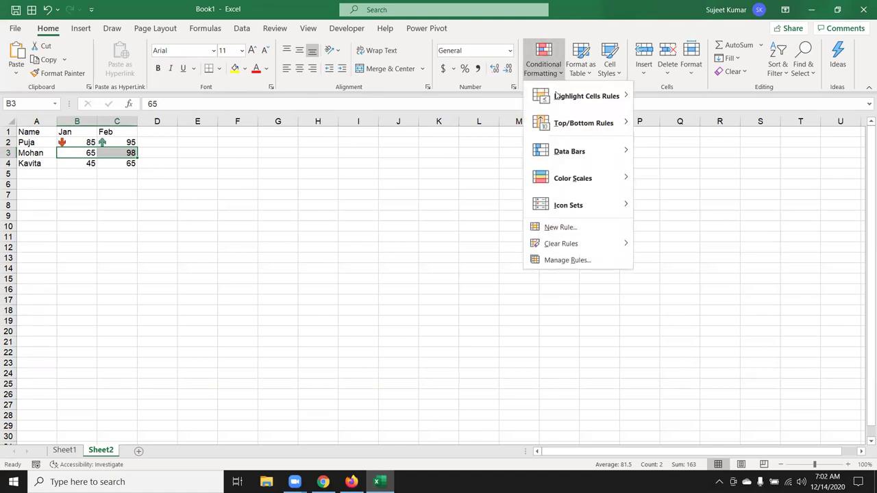
mouse_move(575, 205)
click(649, 217)
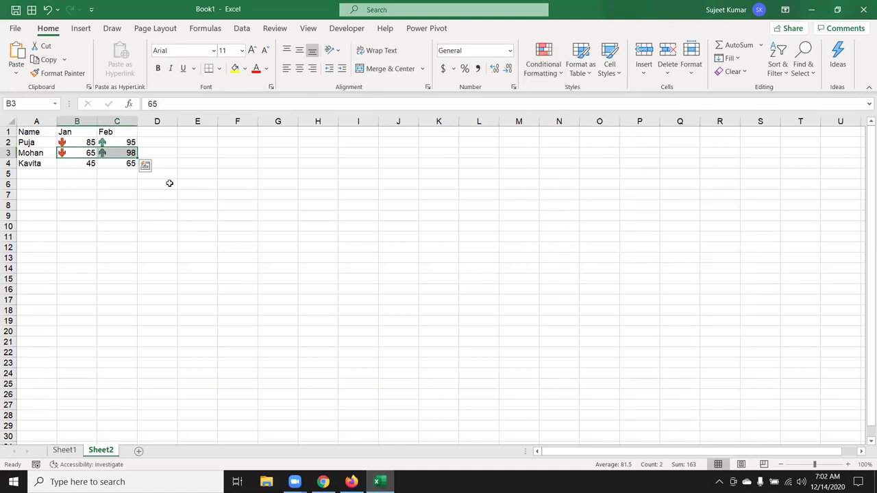
drag(72, 164, 123, 164)
click(552, 68)
mouse_move(586, 96)
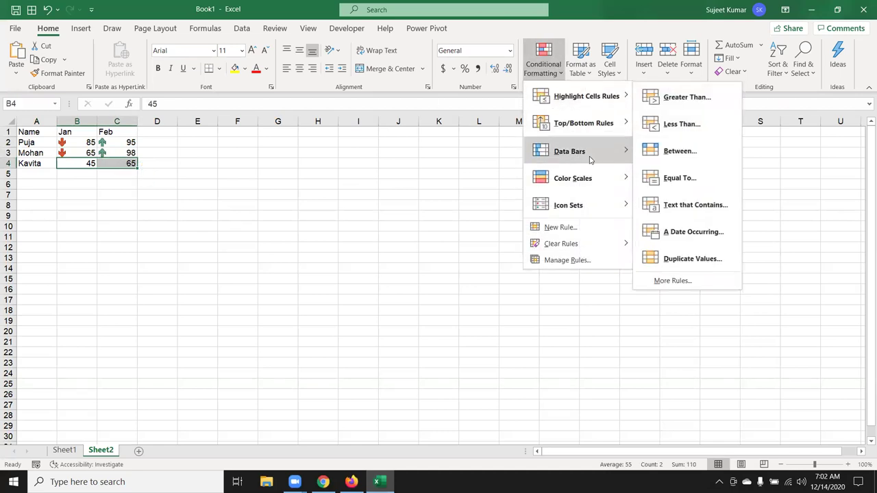
mouse_move(567, 205)
click(662, 217)
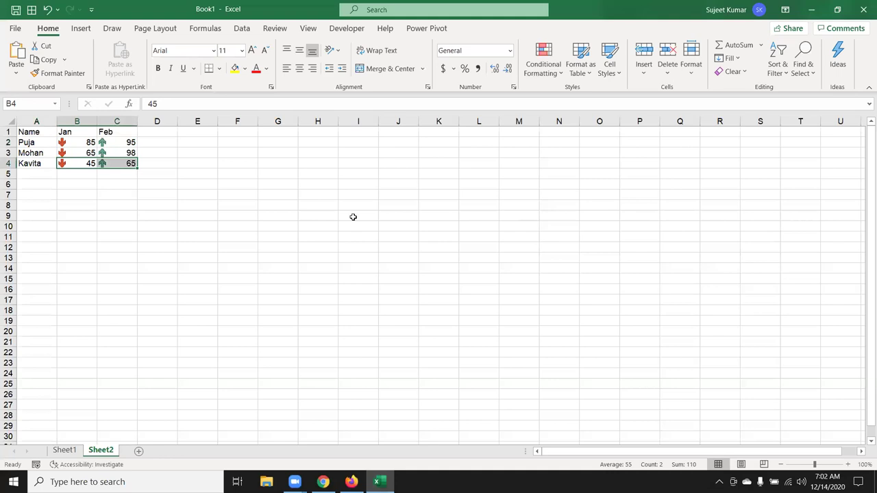
click(277, 216)
Step: Enter the heading Gr in cell D1
click(160, 131)
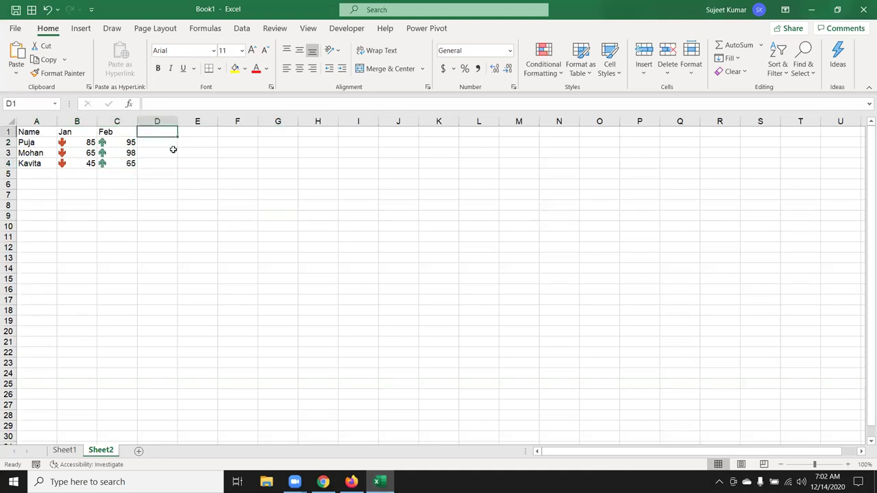
text(Gr)
key(Return)
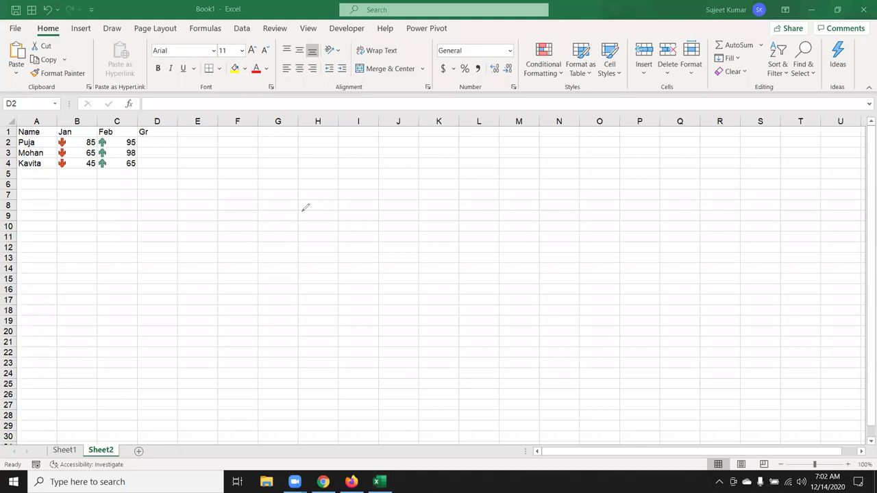
Step: Draw a freehand percent-sign sketch over the sheet with the screen pen
mouse_move(315, 193)
mouse_down()
mouse_move(317, 247)
mouse_move(360, 233)
mouse_up()
drag(407, 202, 355, 213)
mouse_move(426, 172)
mouse_down()
mouse_move(441, 226)
mouse_move(430, 169)
mouse_up()
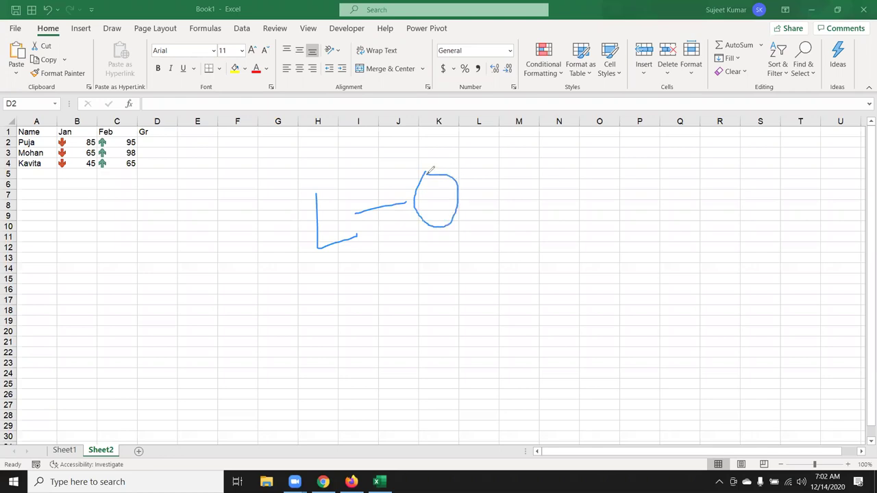
drag(332, 270, 474, 225)
mouse_move(445, 252)
mouse_down()
mouse_move(484, 294)
mouse_move(443, 247)
mouse_up()
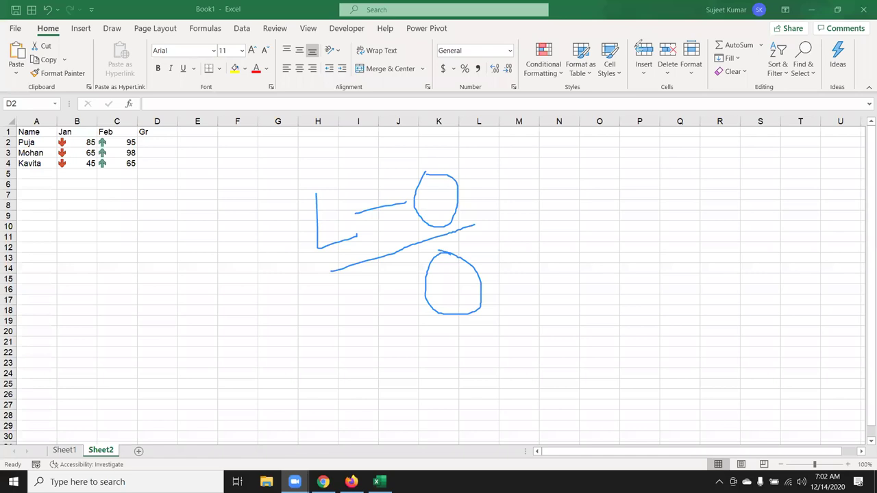
Step: Enter =(C2-B2)/B2 in D2, giving a first-row growth of 0.117647
click(177, 145)
text(=)
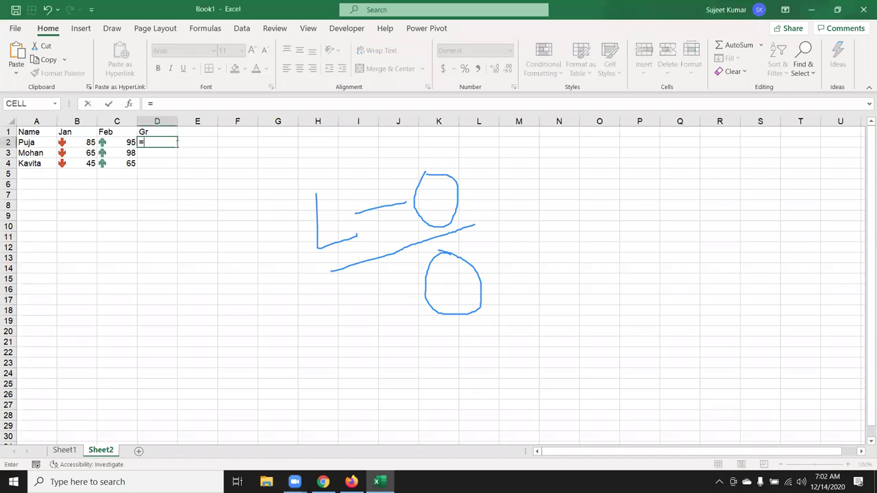
text(()
click(122, 142)
text(-)
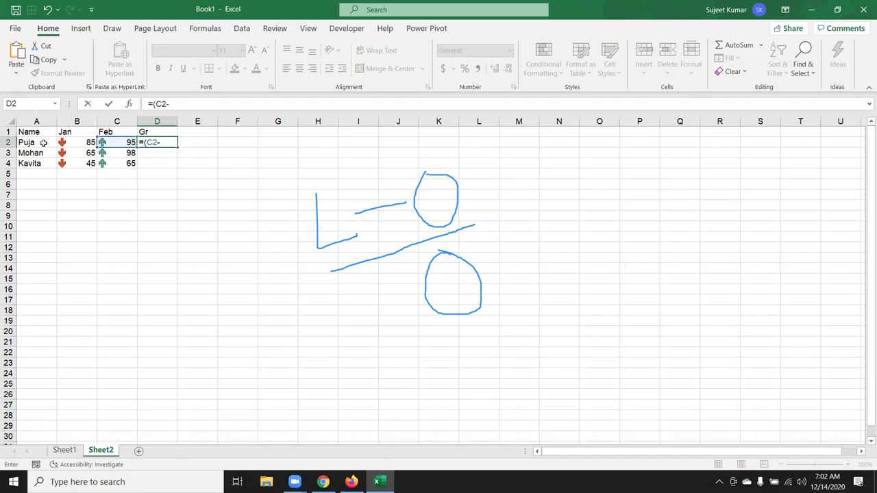
click(80, 146)
text())
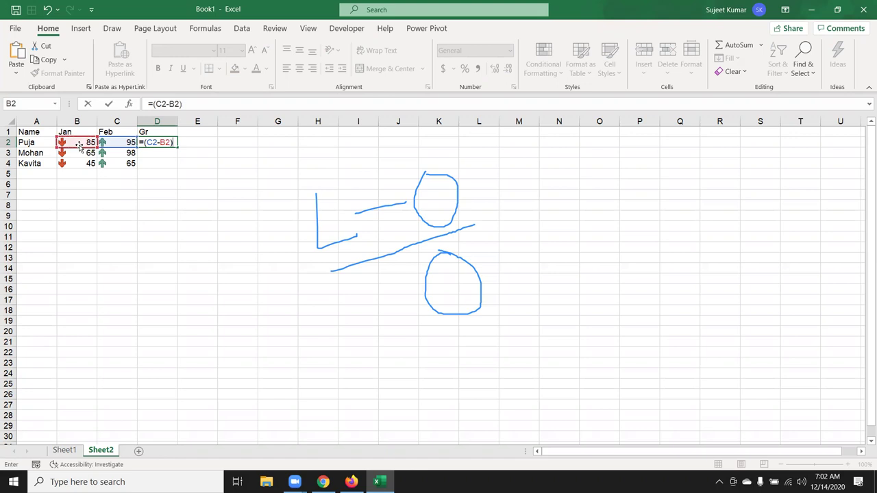
text(/)
click(86, 143)
key(Return)
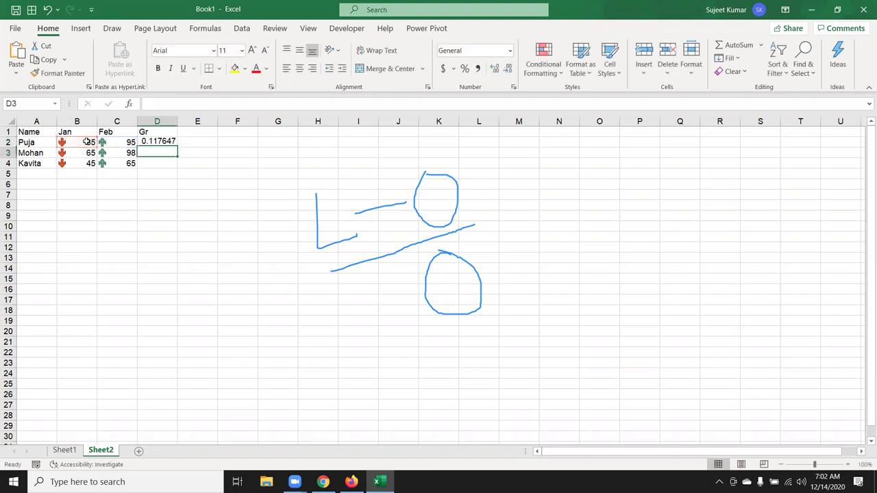
click(169, 141)
Step: Fill the growth formula to D4, format it as percentages (12%, 51%, 44%), and show the desktop
drag(176, 147, 170, 167)
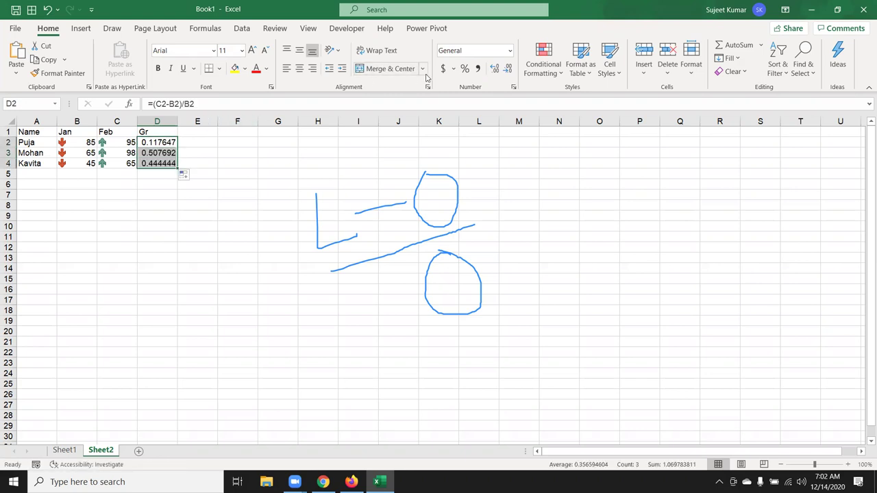
click(462, 68)
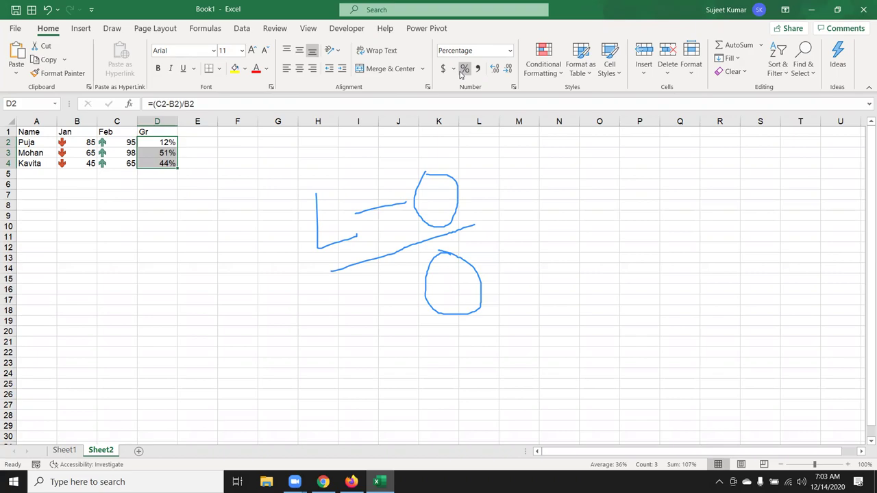
key(super+d)
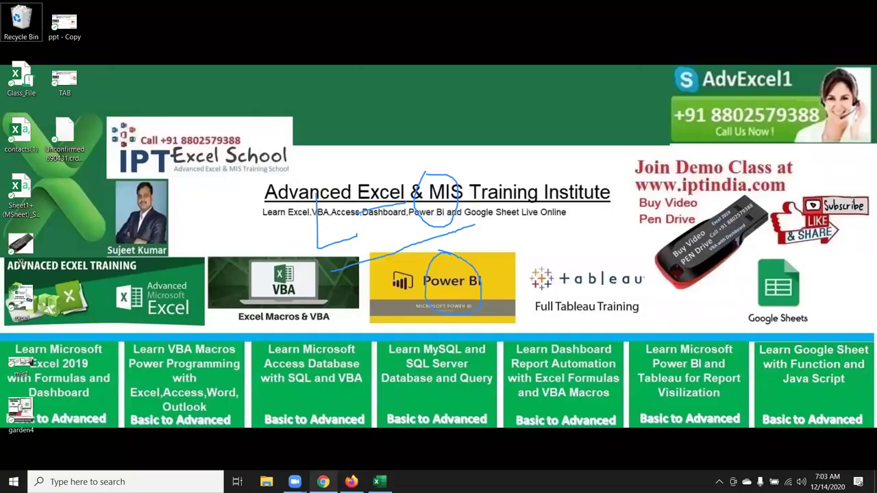
Step: Restore Chrome, view the EXCEL MIS TRAINING Play Store page, then switch to the Content store tab
right_click(322, 482)
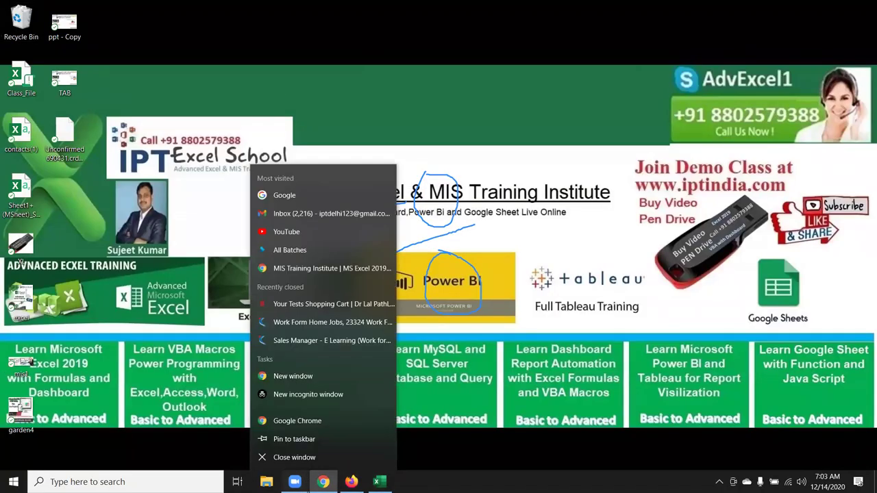
key(Escape)
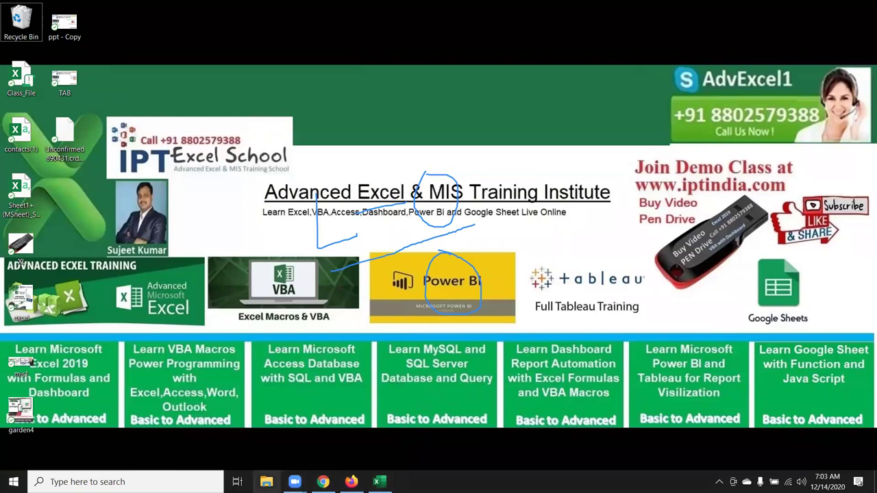
click(322, 482)
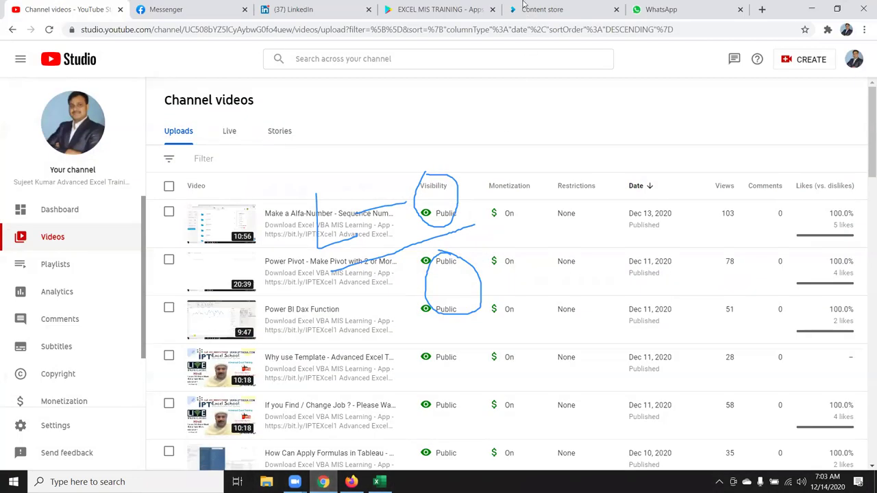
click(438, 9)
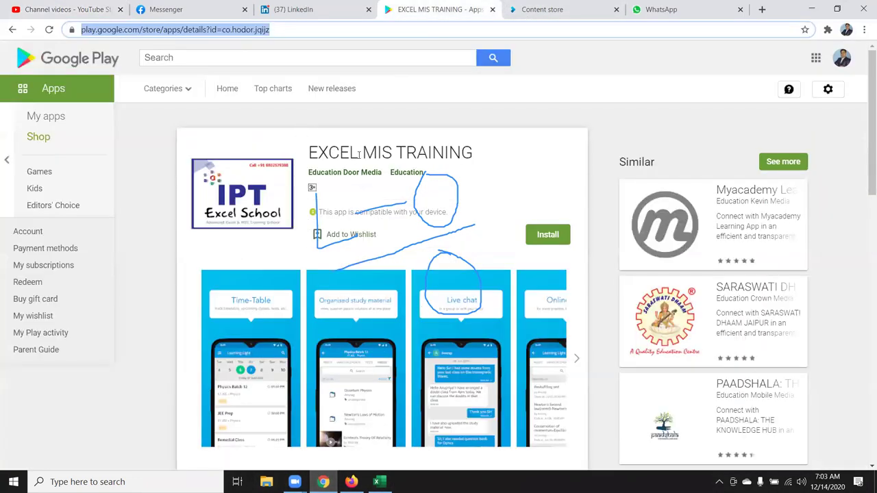
double_click(435, 153)
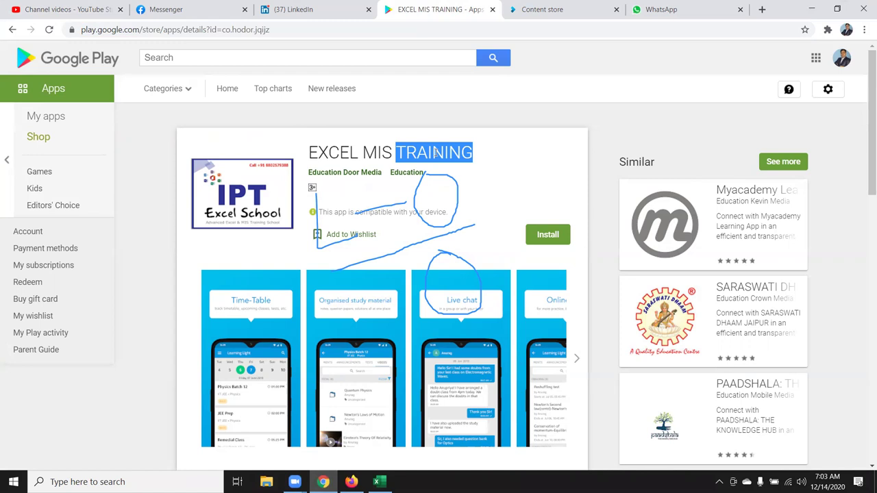
click(587, 10)
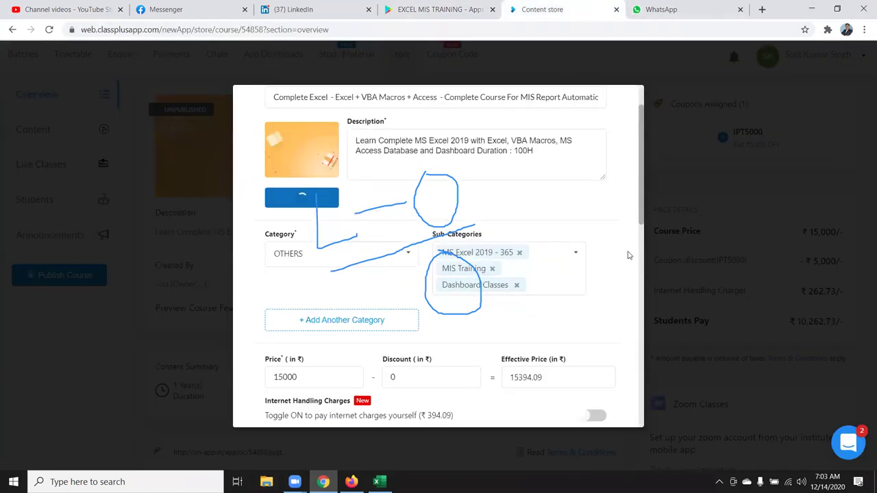
Step: Close the course settings without saving and open the course store overview
scroll(614, 336, down, 10)
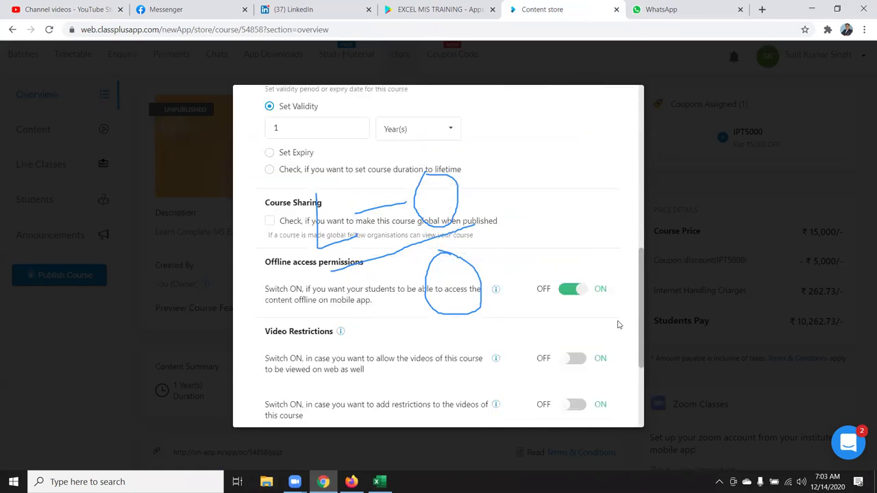
scroll(619, 329, down, 5)
click(538, 393)
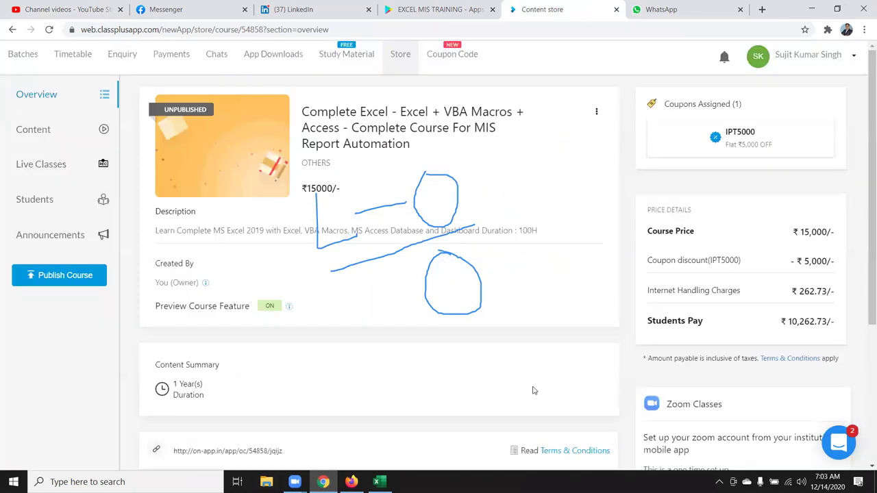
click(220, 55)
click(387, 60)
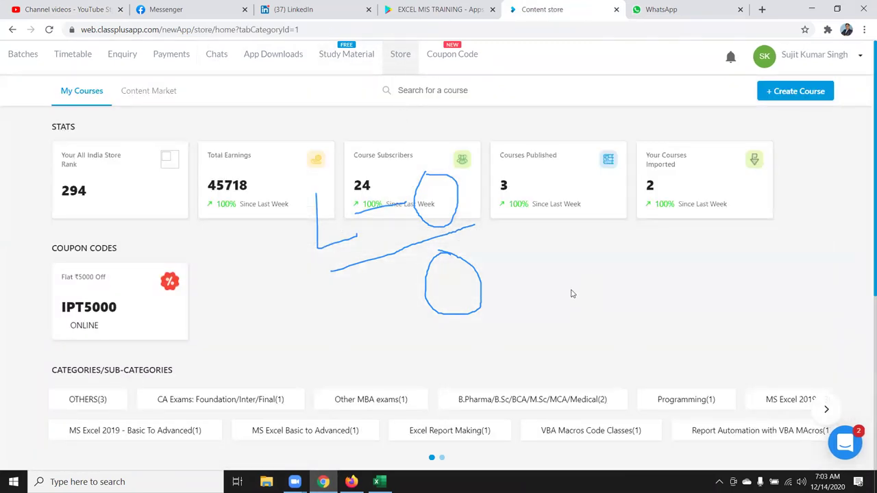
scroll(569, 295, down, 4)
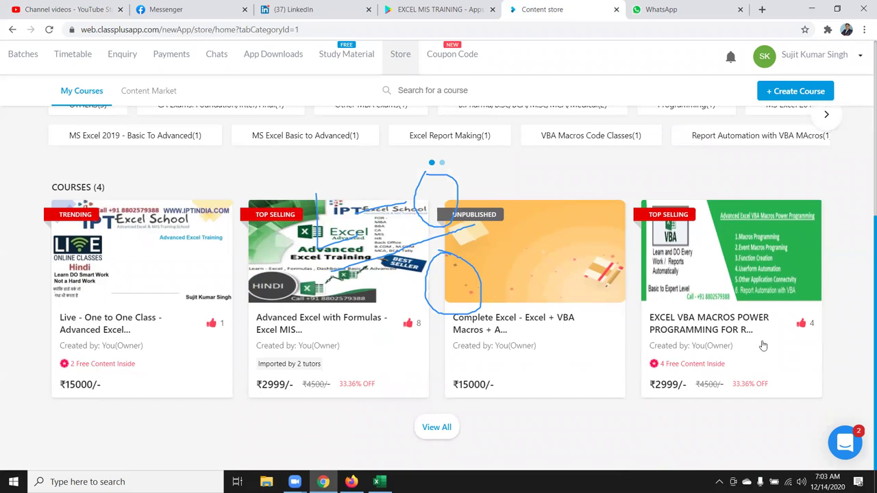
Step: Review the Excel VBA Macros course overview, then return to the store home page
click(763, 346)
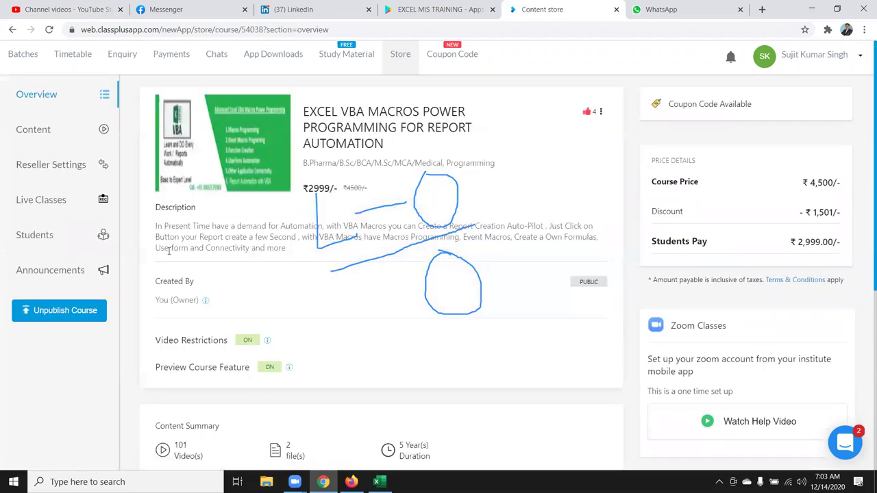
scroll(183, 414, down, 3)
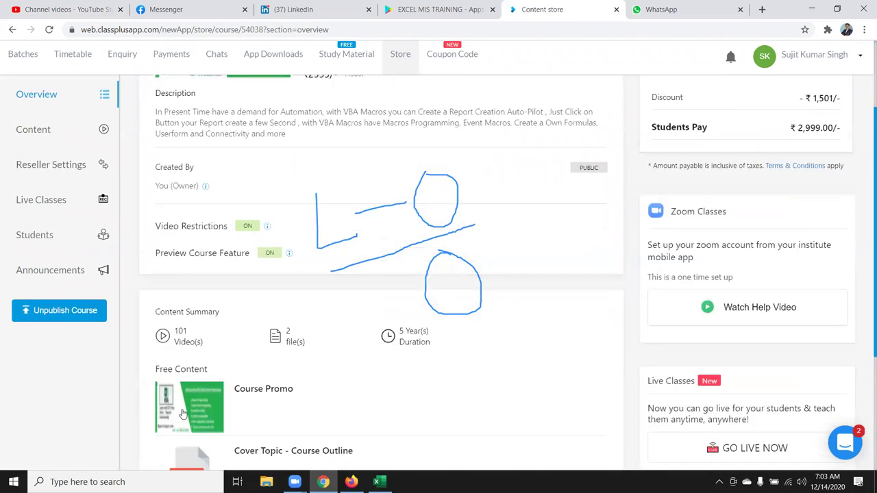
scroll(176, 332, up, 3)
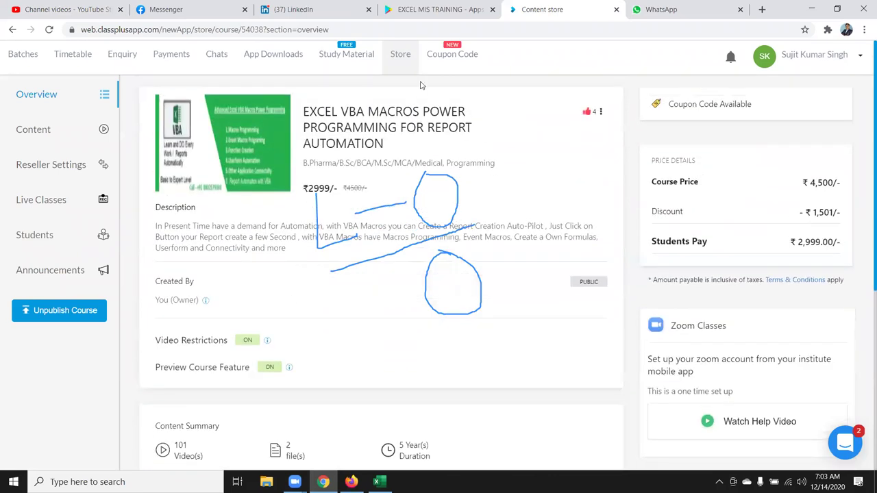
click(391, 60)
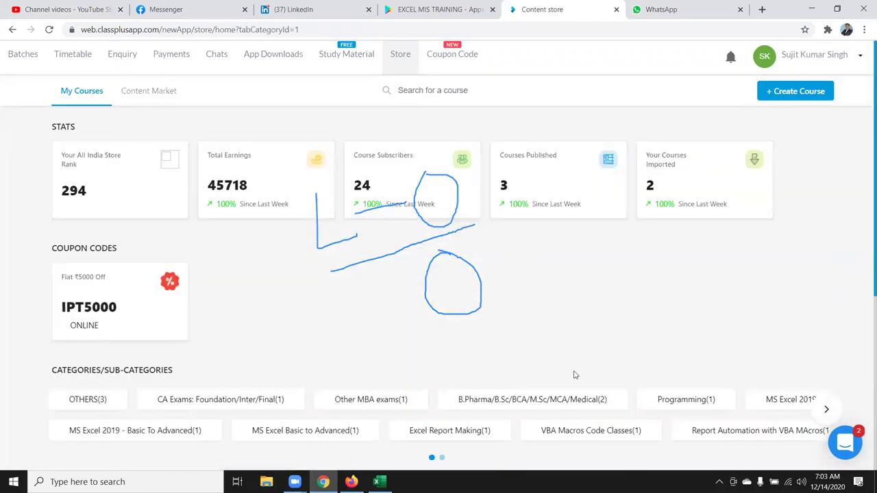
scroll(560, 385, down, 3)
Step: Open the Content of the Advanced Excel with Formulas course and its main video folder
click(357, 396)
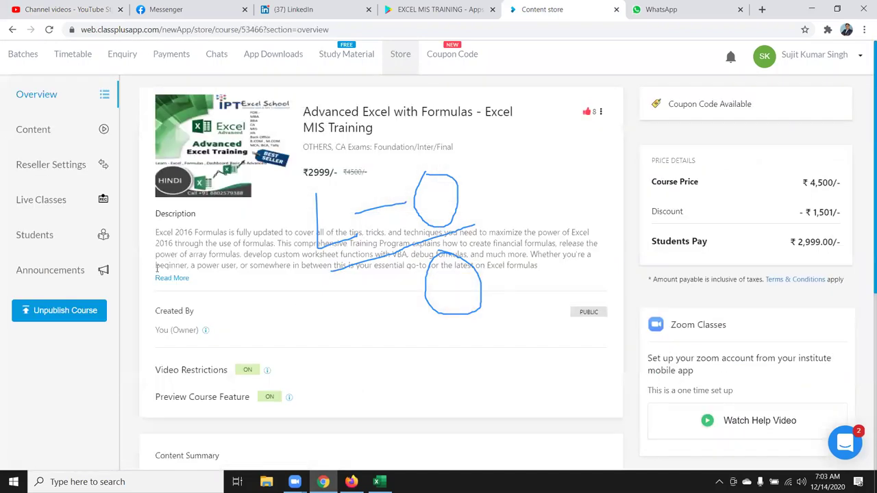
scroll(156, 273, down, 4)
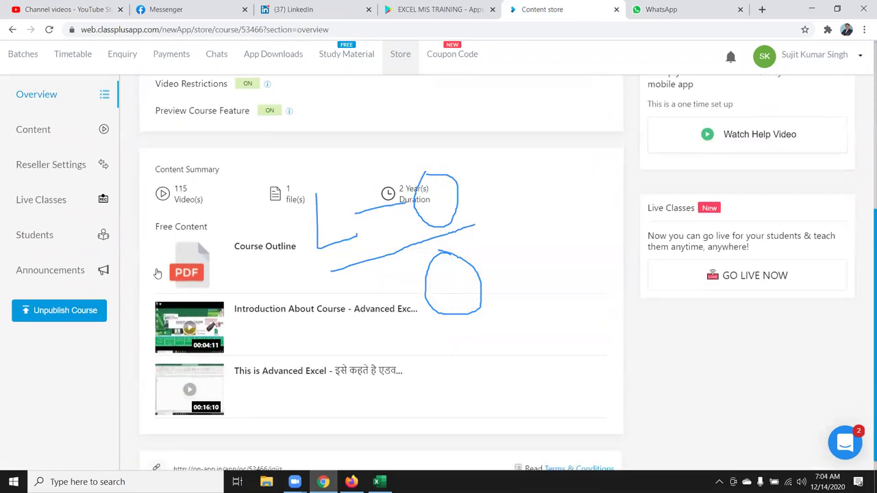
scroll(157, 272, up, 4)
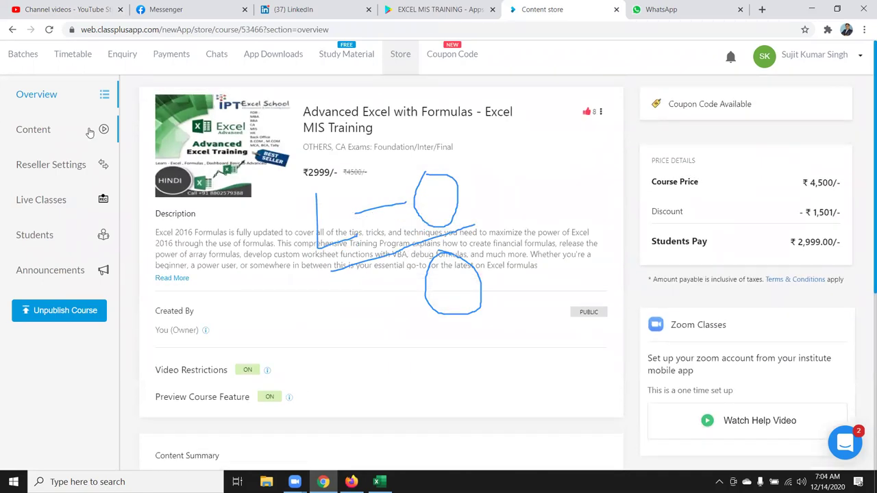
click(89, 133)
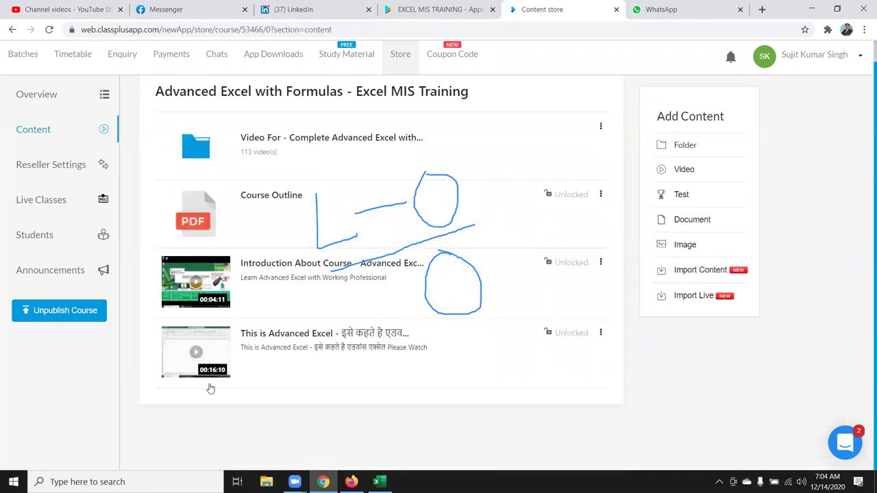
click(241, 168)
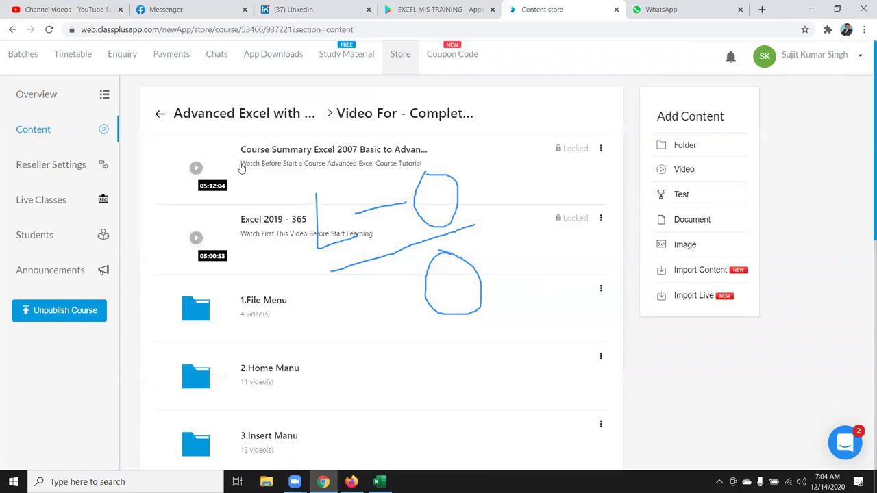
Step: Browse the folder's lesson videos and topic subfolders, then check the Play Store tab and return
scroll(248, 264, down, 2)
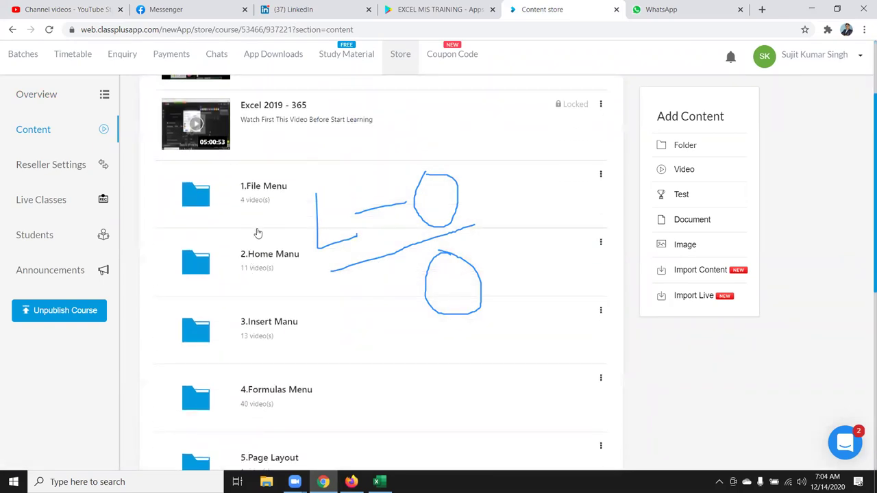
scroll(257, 231, down, 3)
scroll(258, 191, up, 2)
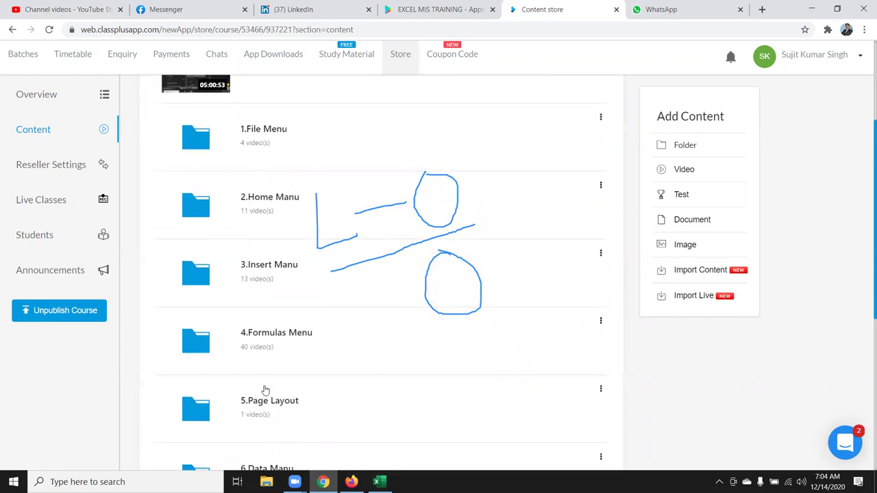
scroll(263, 381, down, 3)
scroll(265, 389, down, 2)
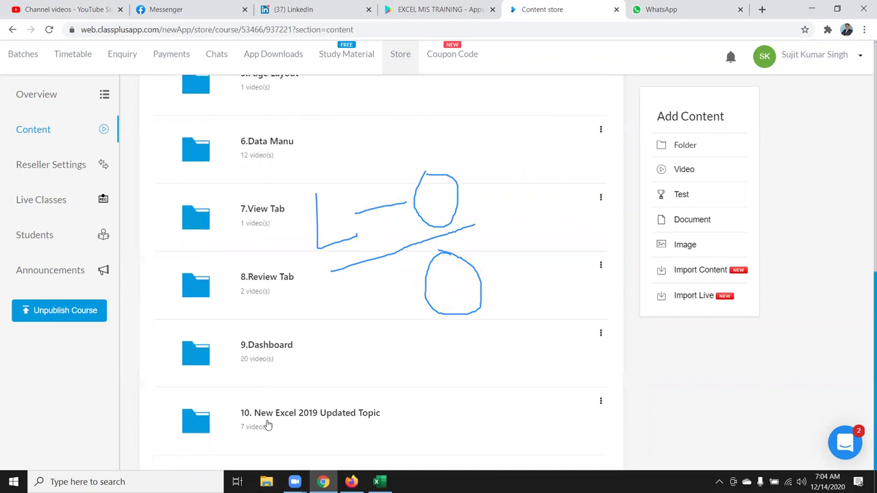
scroll(266, 328, up, 4)
scroll(266, 327, up, 3)
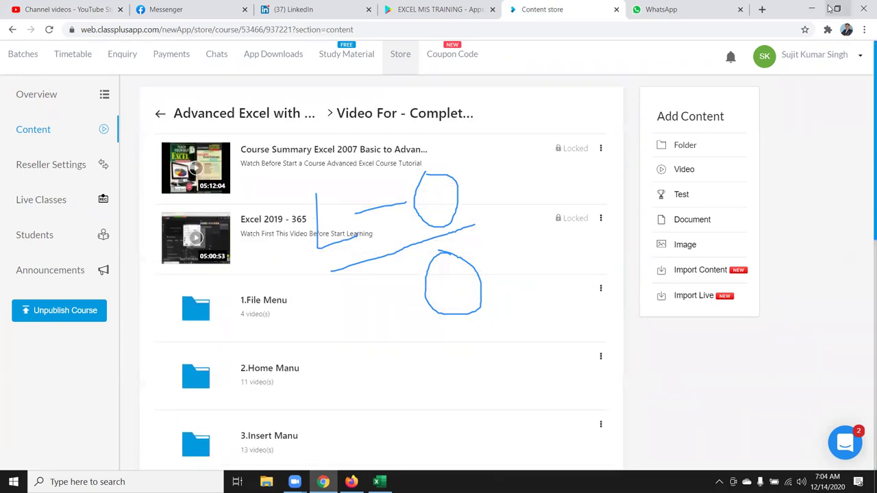
click(438, 9)
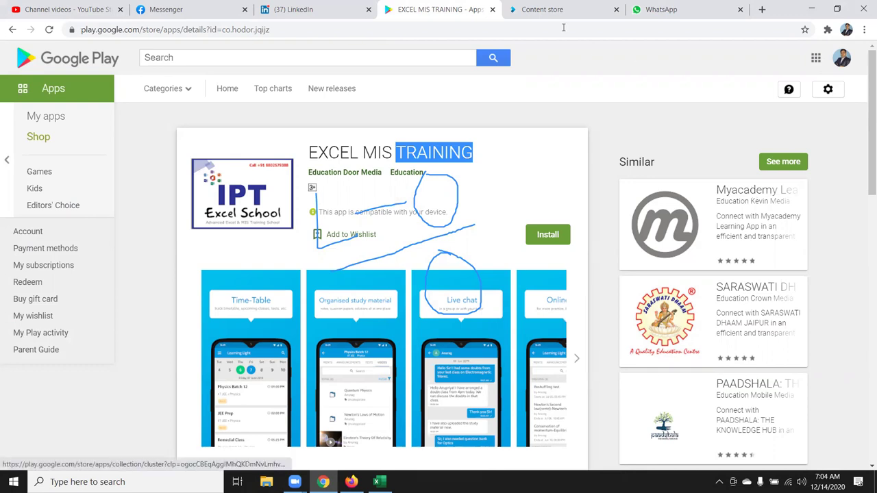
click(548, 9)
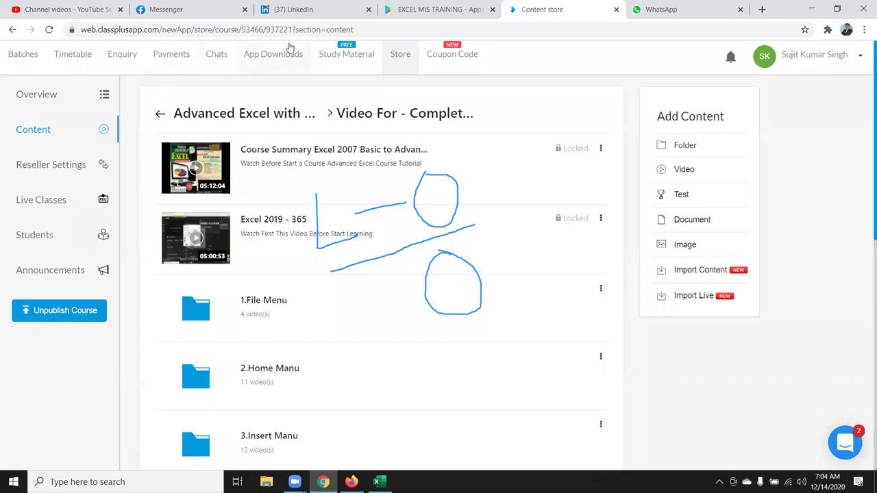
Step: Browse the 16 free Study Material videos in Classplus, then minimize Chrome to show the desktop
click(362, 60)
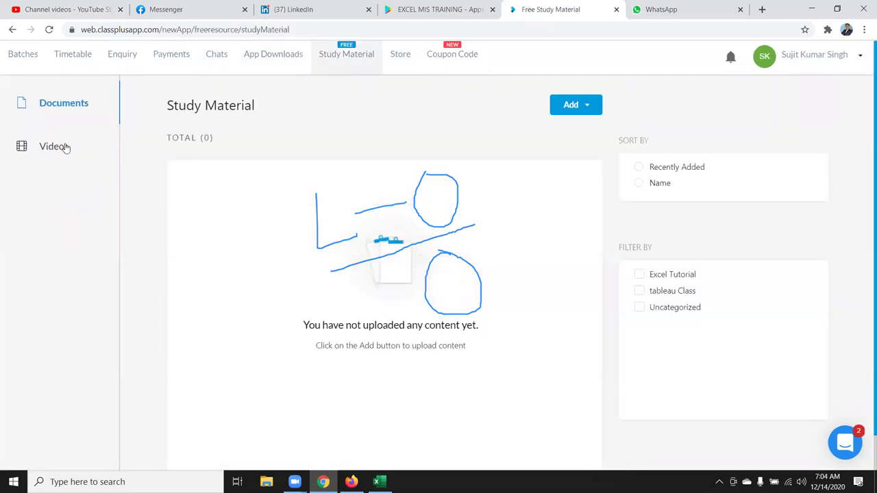
click(64, 146)
scroll(291, 284, down, 5)
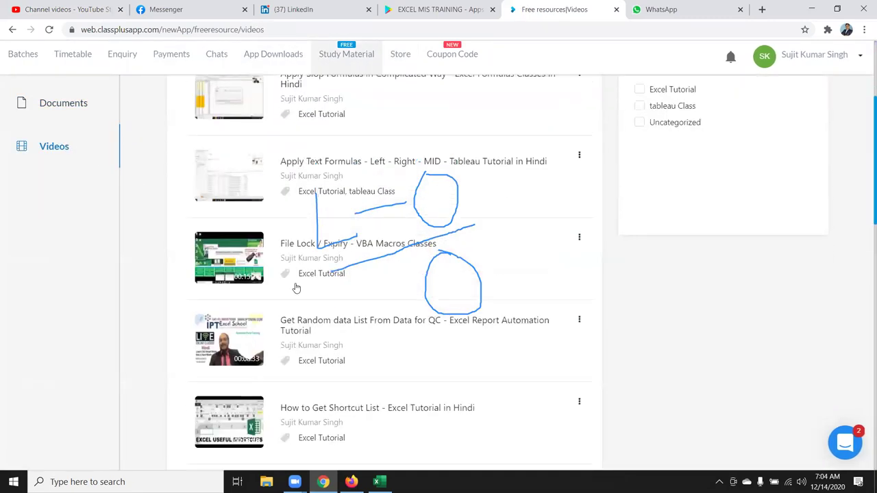
scroll(296, 287, down, 4)
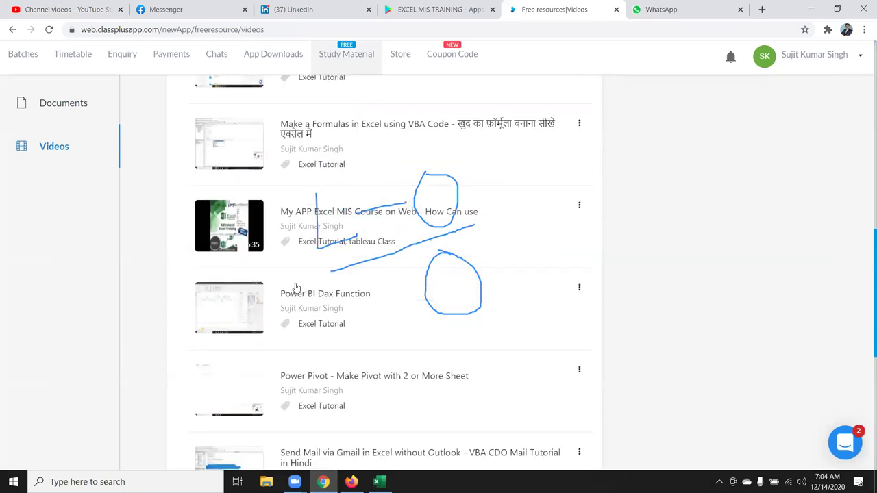
scroll(296, 281, up, 5)
scroll(294, 260, up, 3)
scroll(293, 250, up, 1)
scroll(289, 244, up, 1)
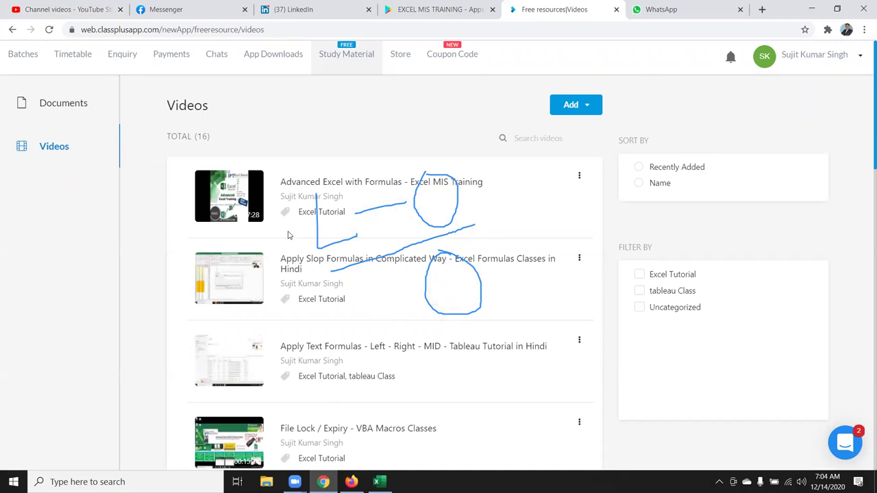
key(super+d)
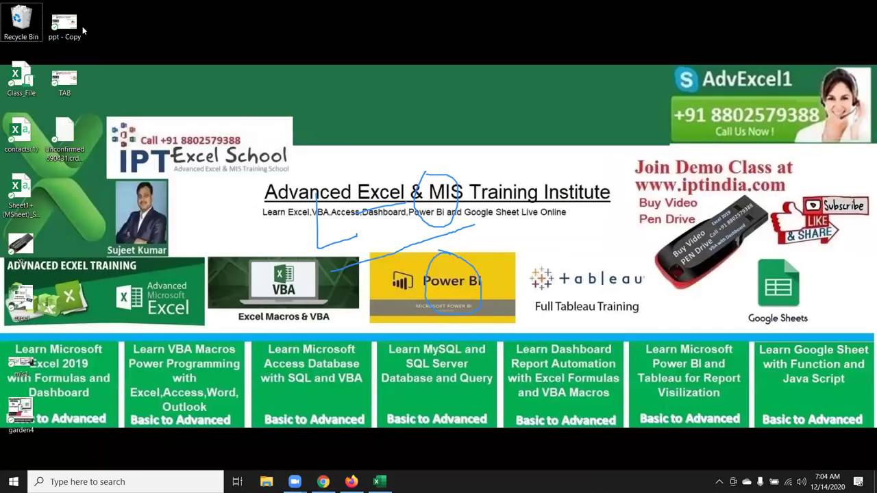